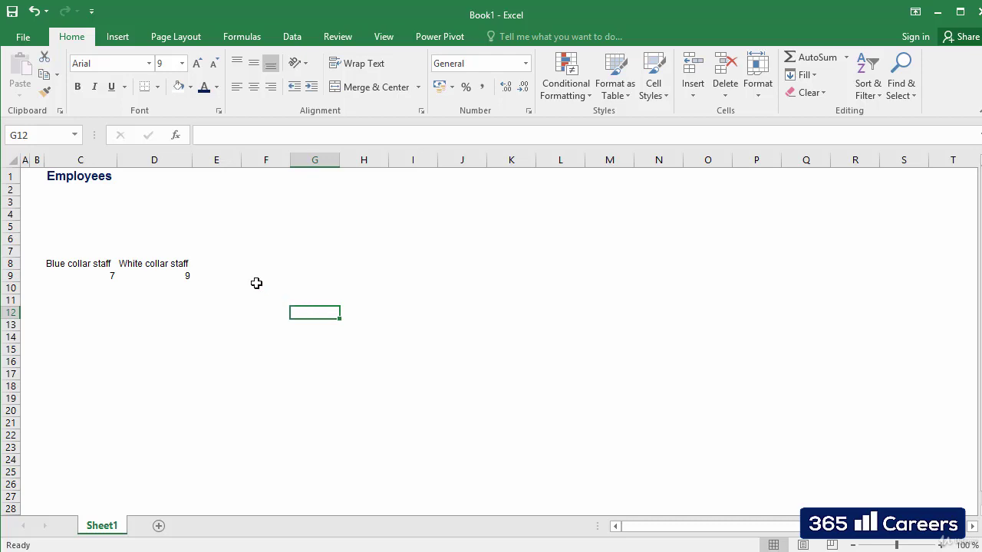
pyautogui.click(224, 275)
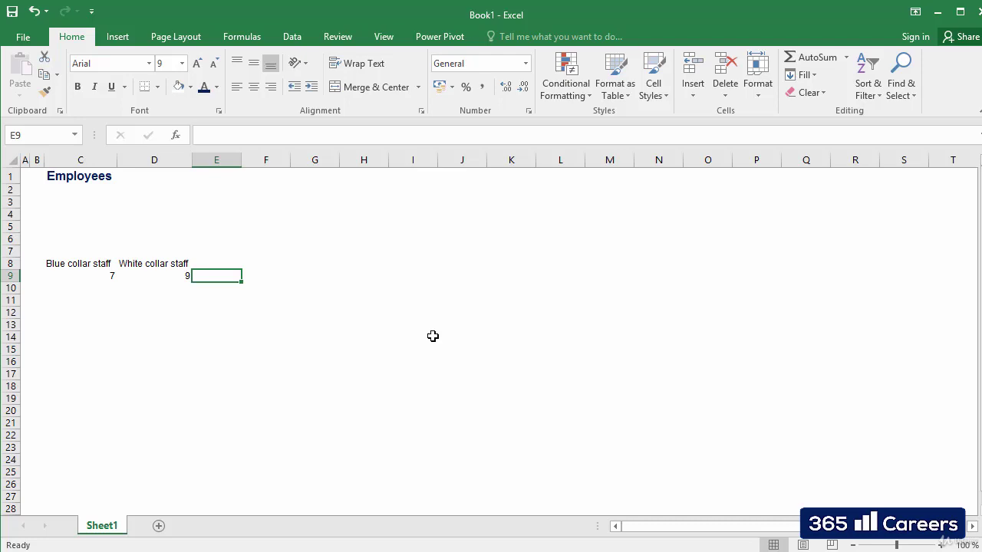
pyautogui.write('=')
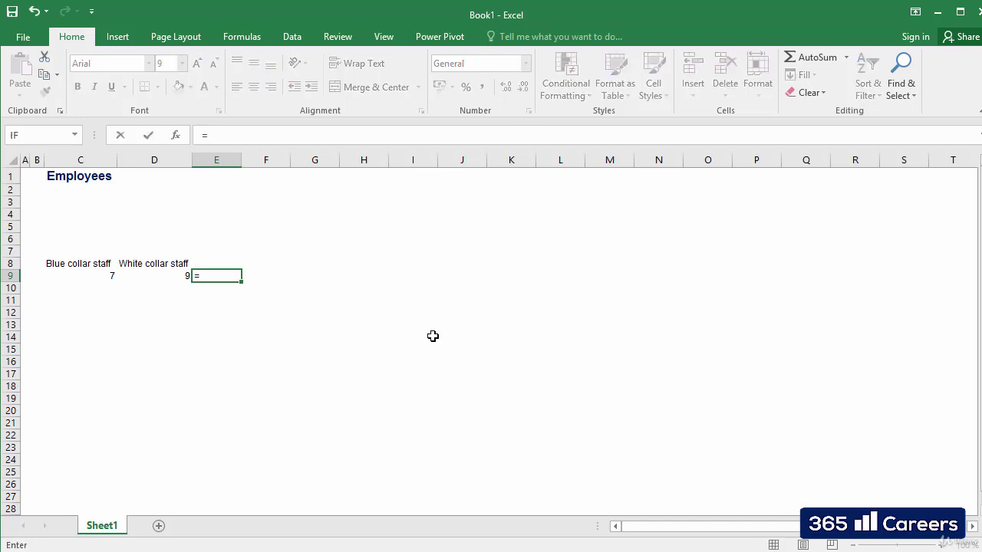
pyautogui.write('if')
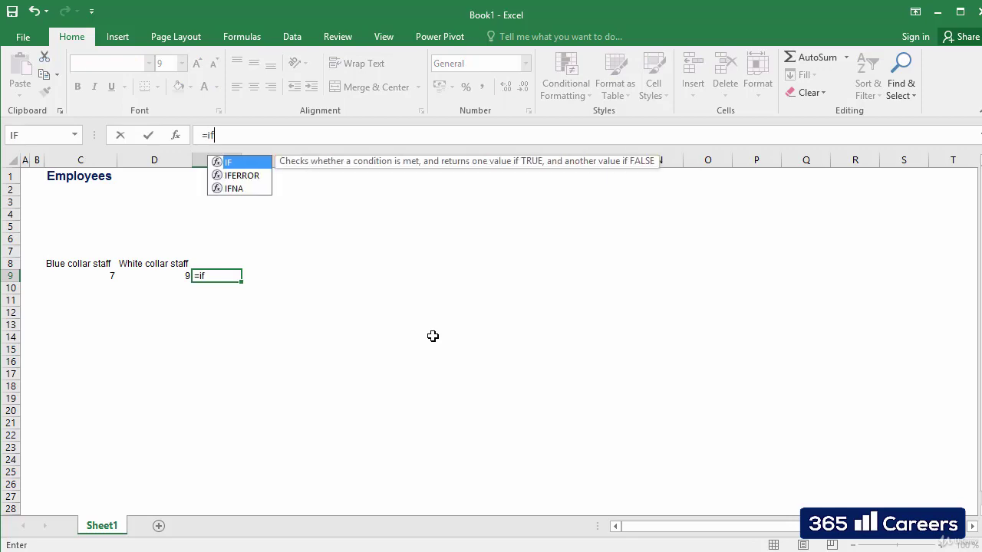
pyautogui.write('(')
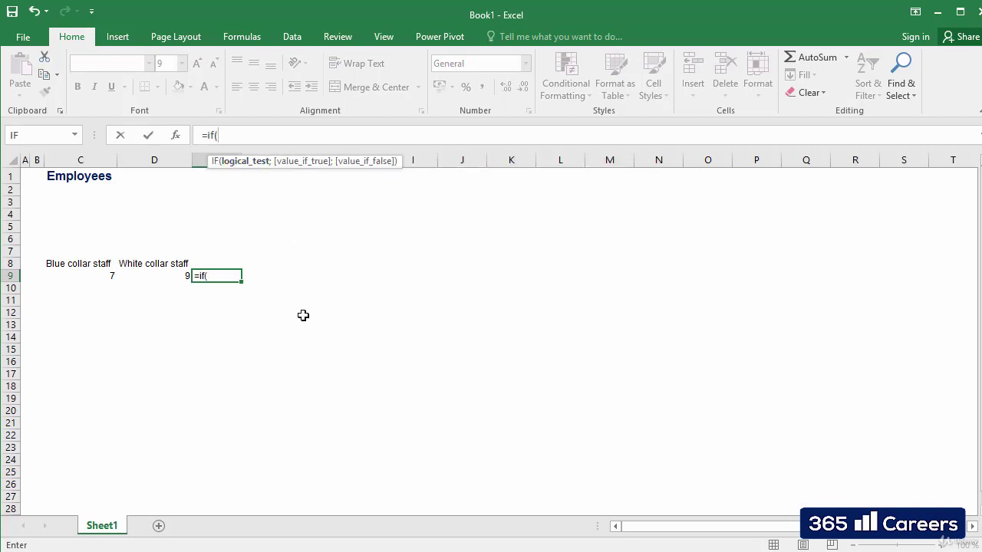
pyautogui.press('Escape')
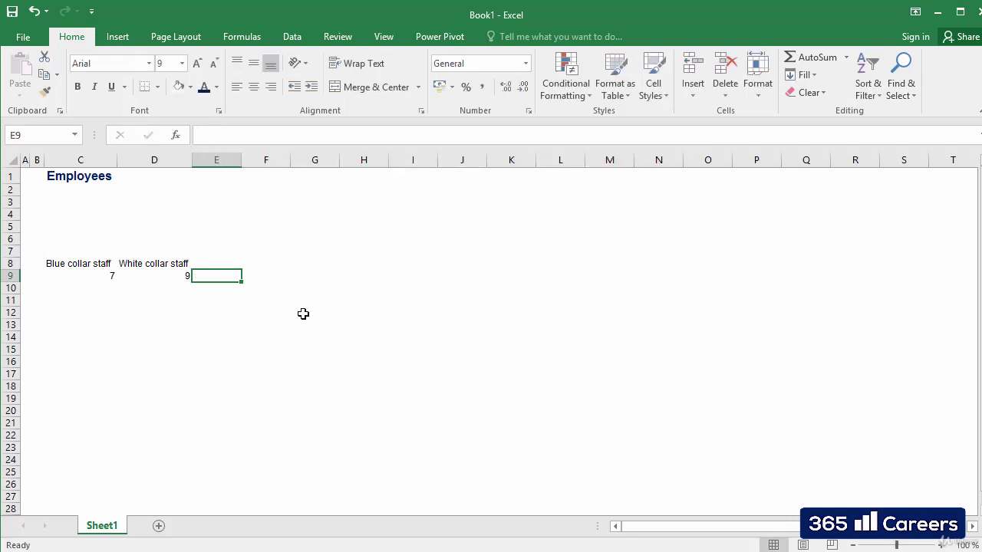
# Open the Insert Function dialog for cell E9 and examine the descriptions of the IMPRODUCT and DPRODUCT functions
pyautogui.click(176, 136)
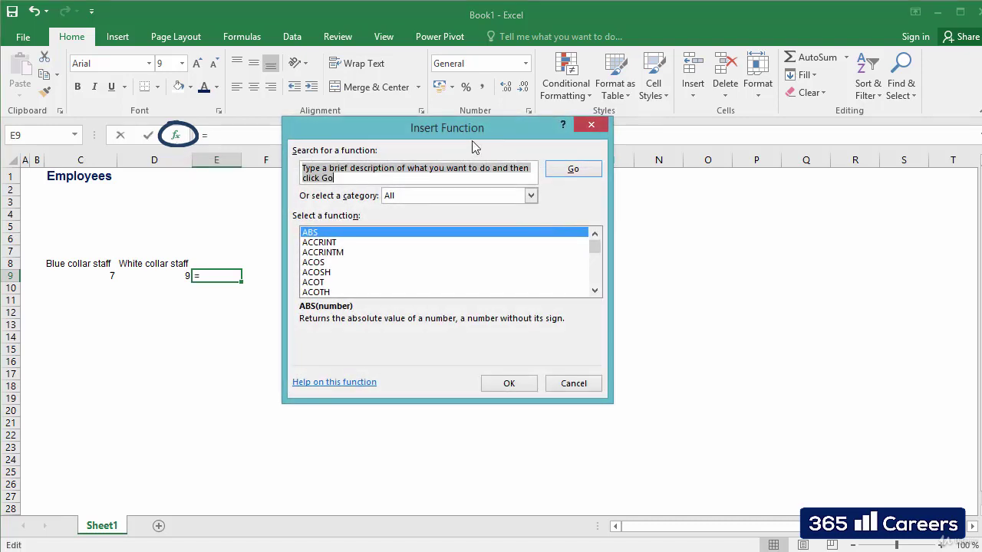
pyautogui.moveTo(446, 135); pyautogui.dragTo(473, 161)
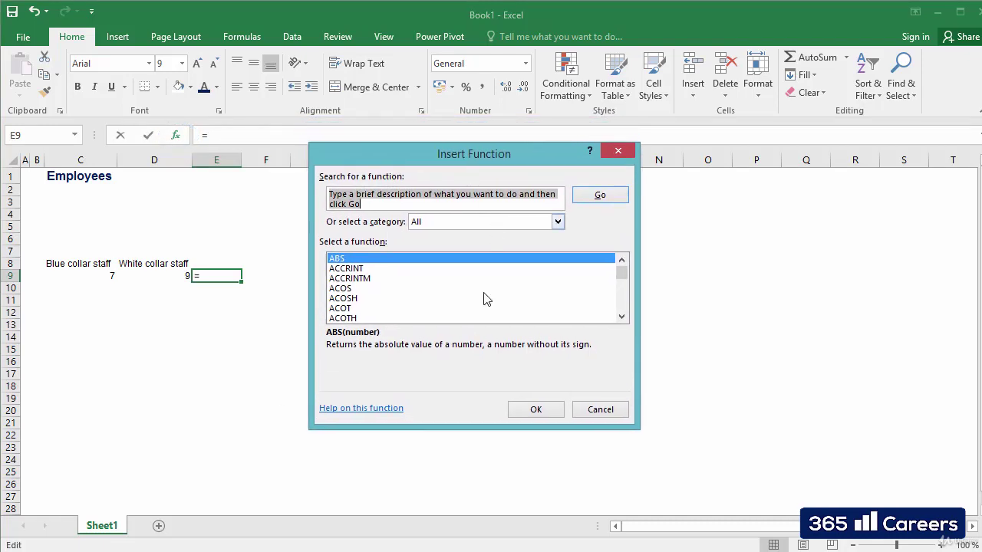
pyautogui.click(523, 203)
pyautogui.moveTo(621, 271); pyautogui.dragTo(622, 287)
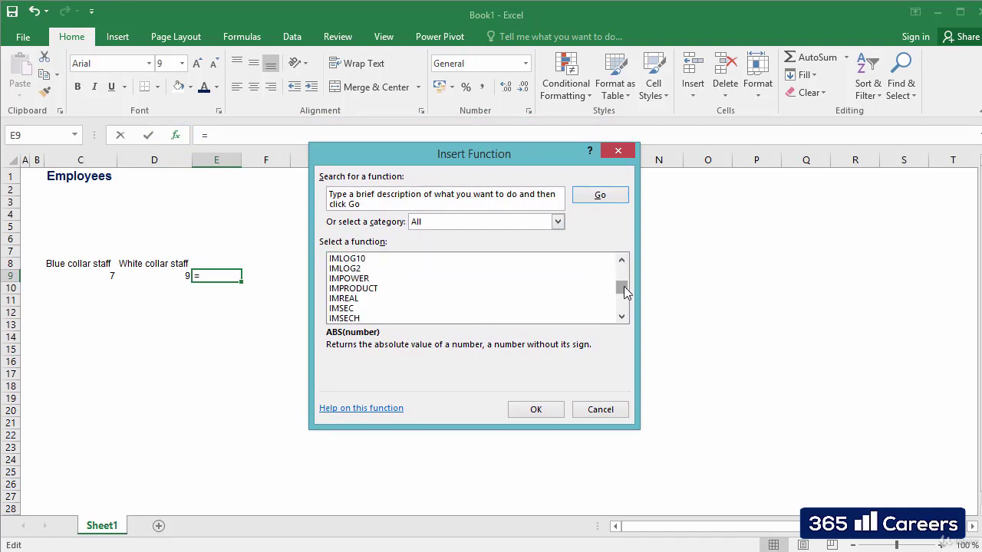
pyautogui.click(558, 222)
pyautogui.click(562, 226)
pyautogui.click(546, 290)
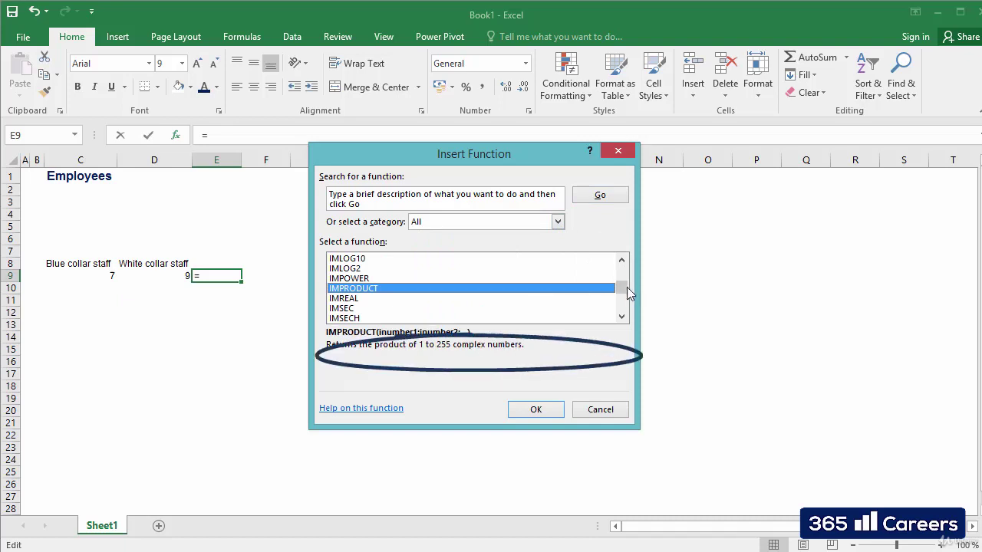
pyautogui.moveTo(624, 287); pyautogui.dragTo(623, 280)
pyautogui.click(583, 290)
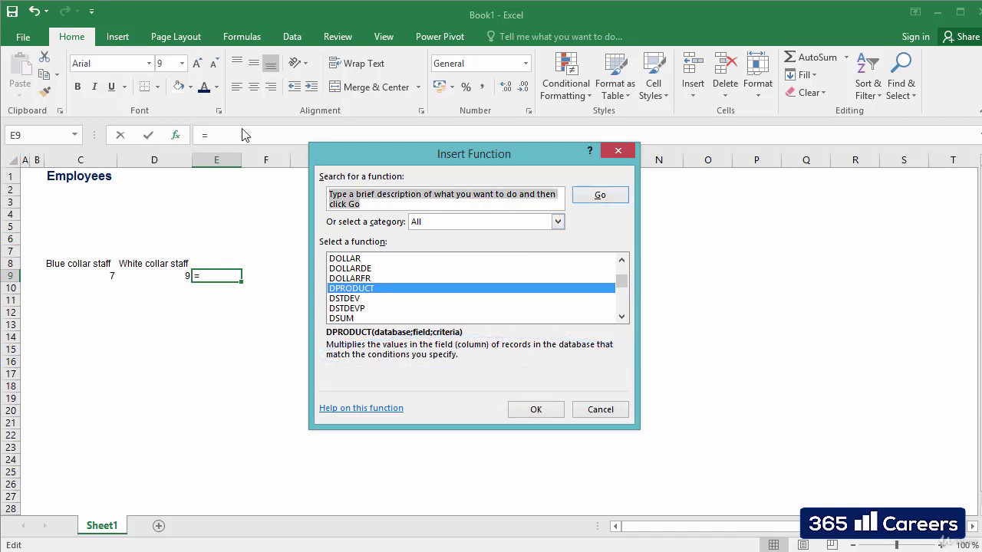
# Find the IF function in the full function list and insert it into cell E9
pyautogui.click(622, 317)
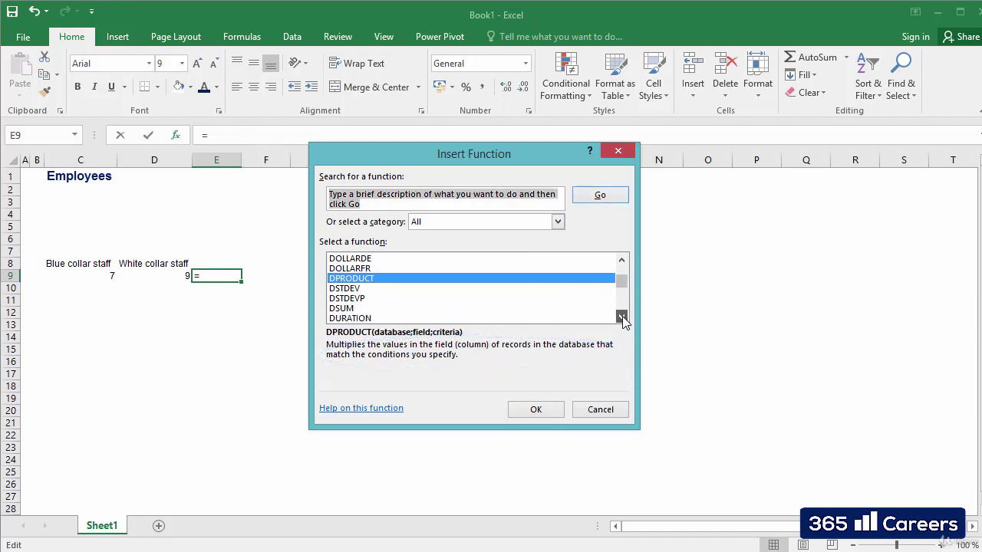
pyautogui.click(533, 288)
pyautogui.press('i')
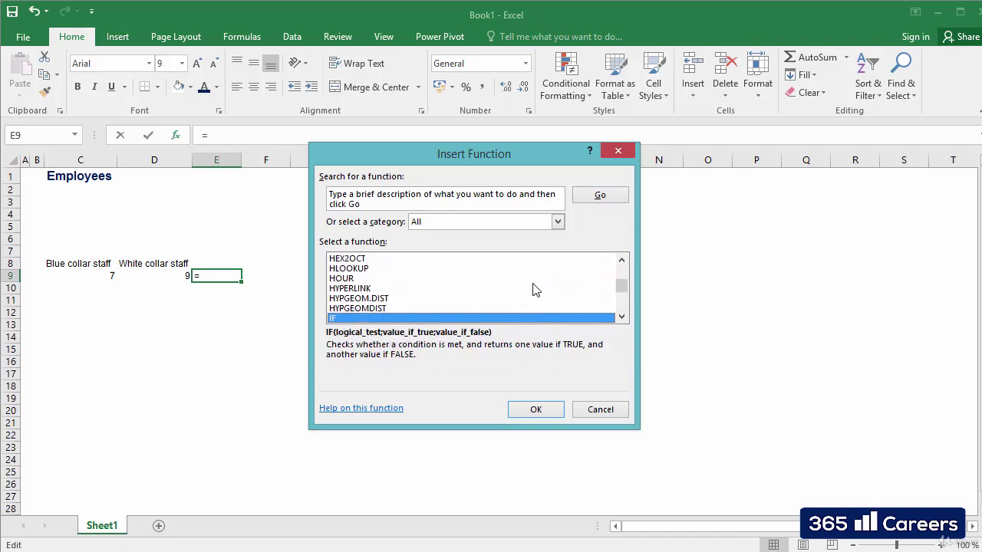
pyautogui.click(621, 317)
pyautogui.click(621, 317)
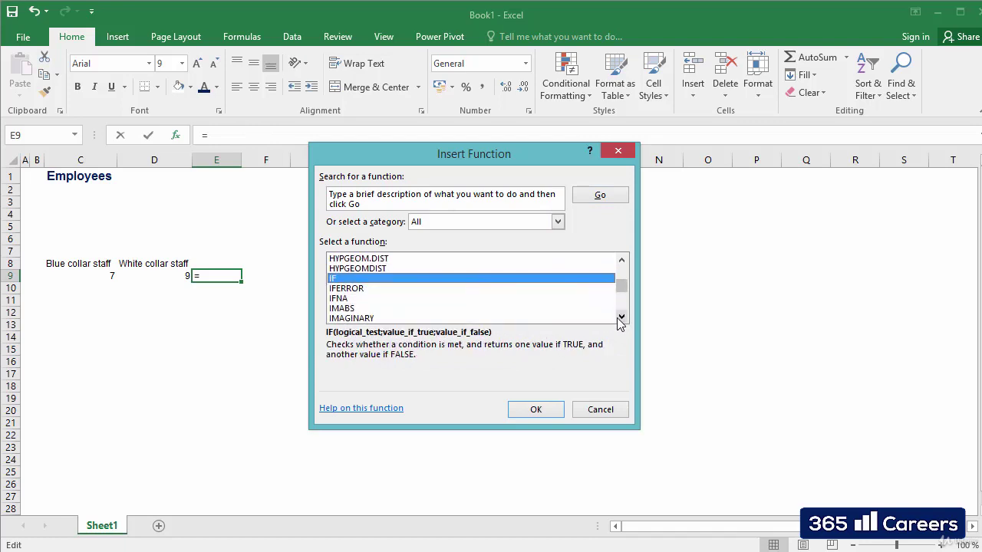
pyautogui.doubleClick(343, 280)
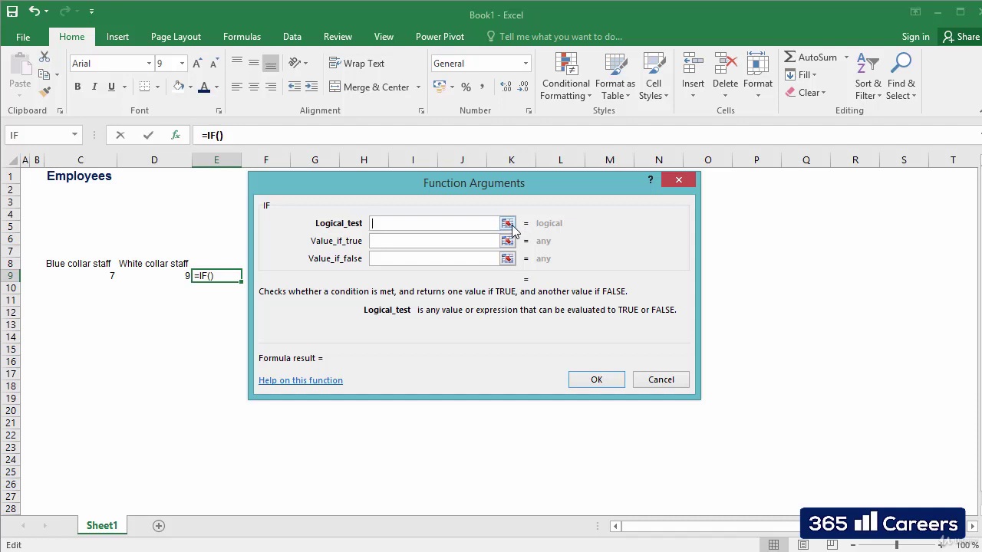
# Examine the descriptions of the IF function's logical test, value if true and value if false arguments
pyautogui.click(483, 241)
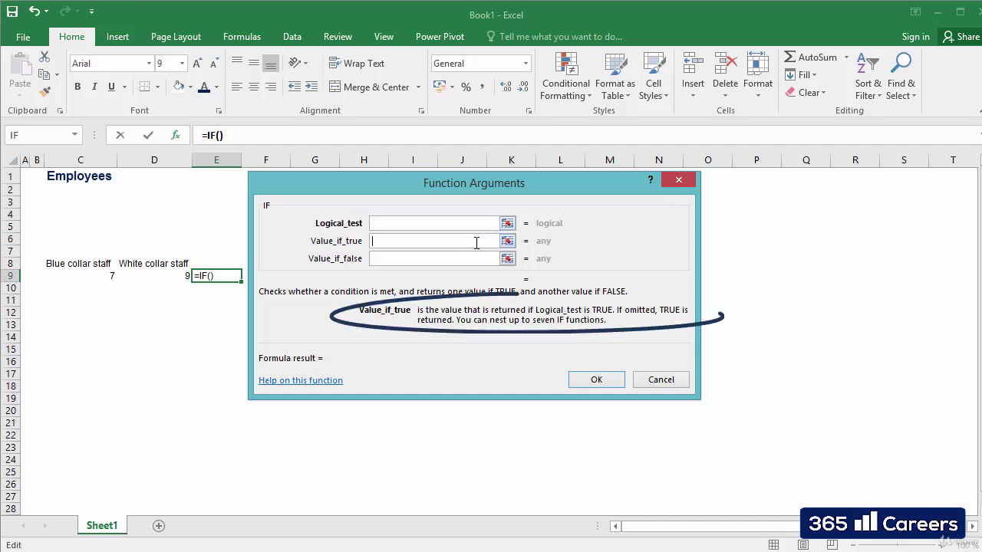
pyautogui.click(447, 259)
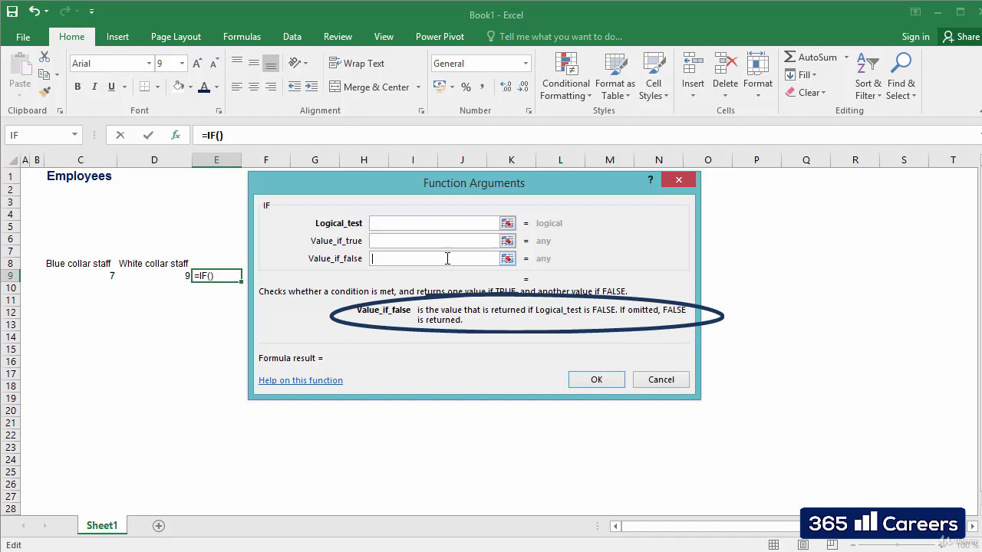
pyautogui.click(376, 224)
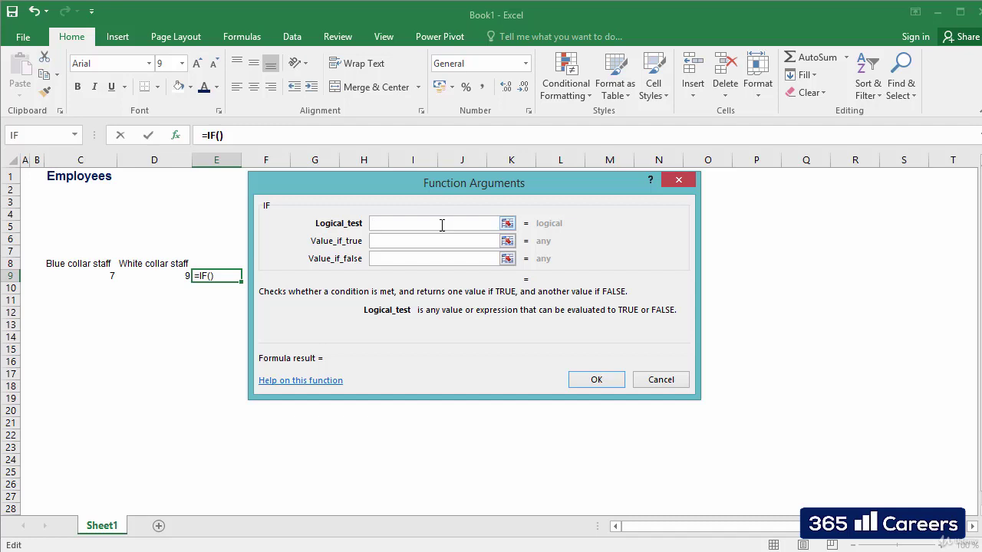
pyautogui.click(426, 240)
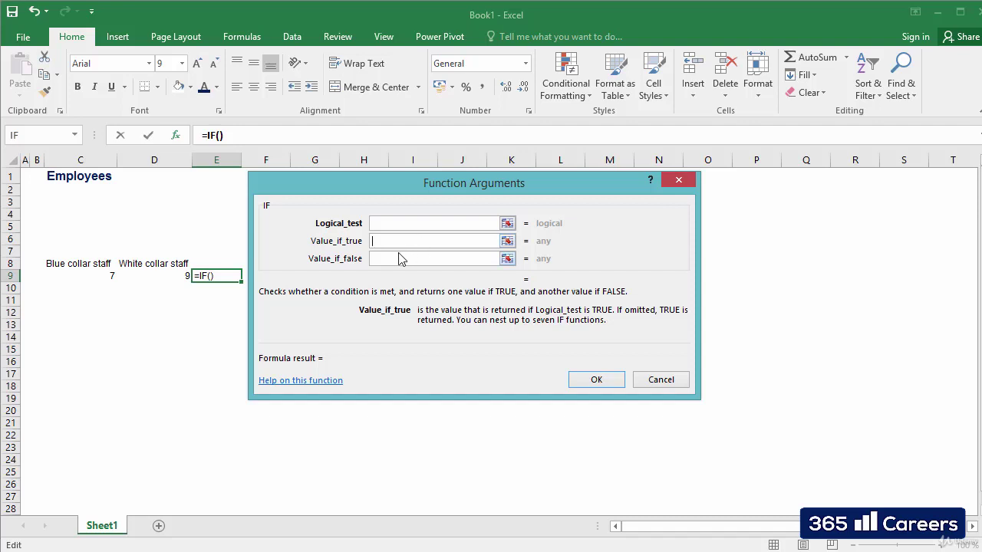
pyautogui.click(399, 258)
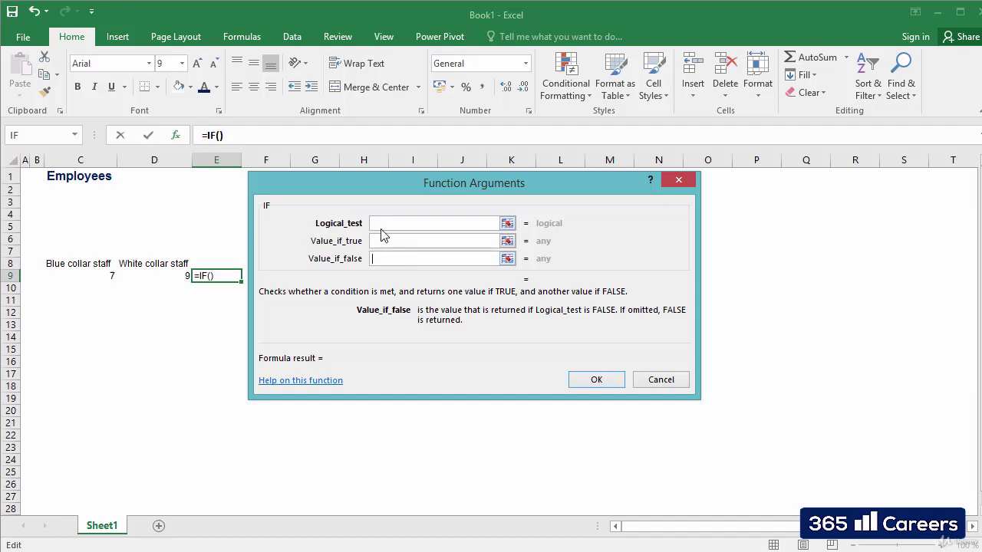
# Set the IF function's logical test to C9>D9, comparing blue collar staff with white collar staff
pyautogui.click(384, 223)
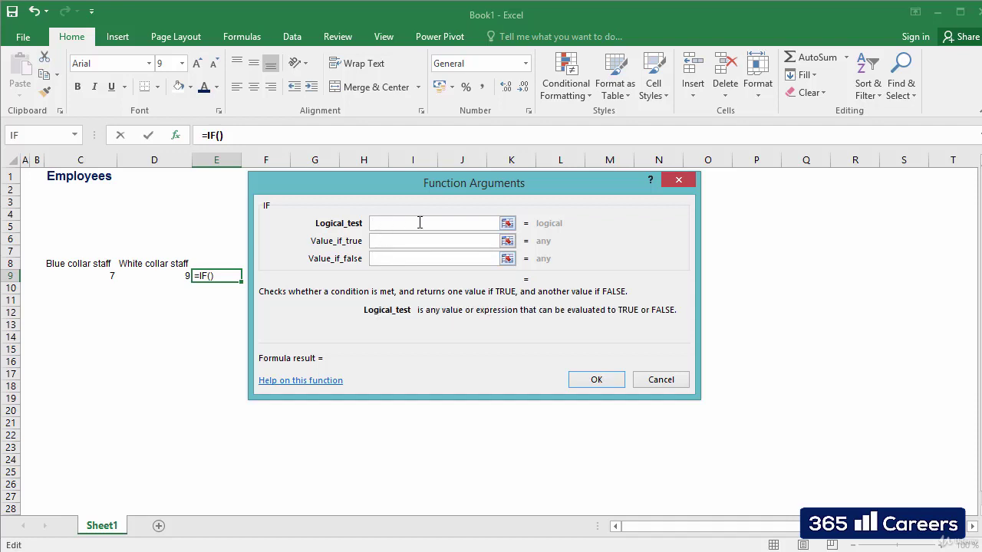
pyautogui.moveTo(375, 192); pyautogui.dragTo(400, 191)
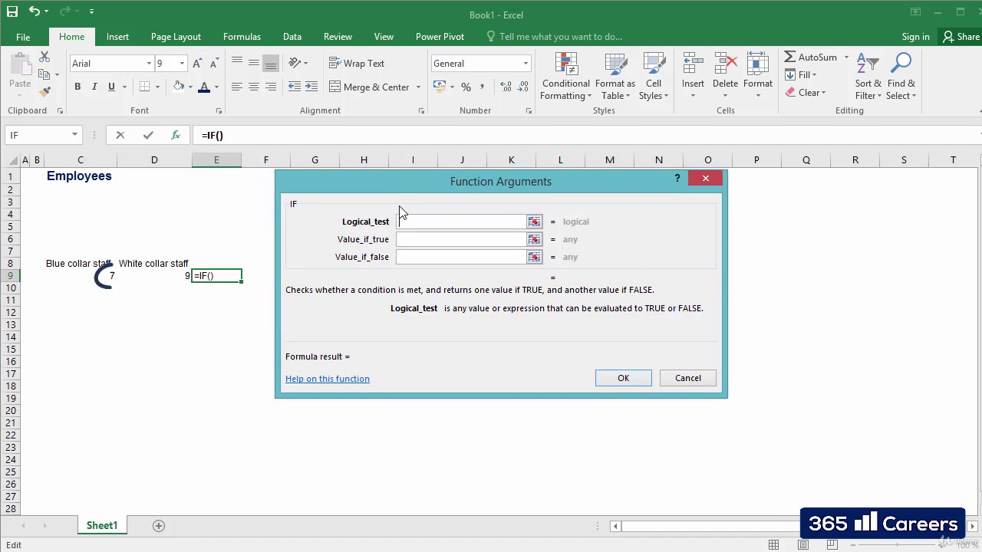
pyautogui.write('C9')
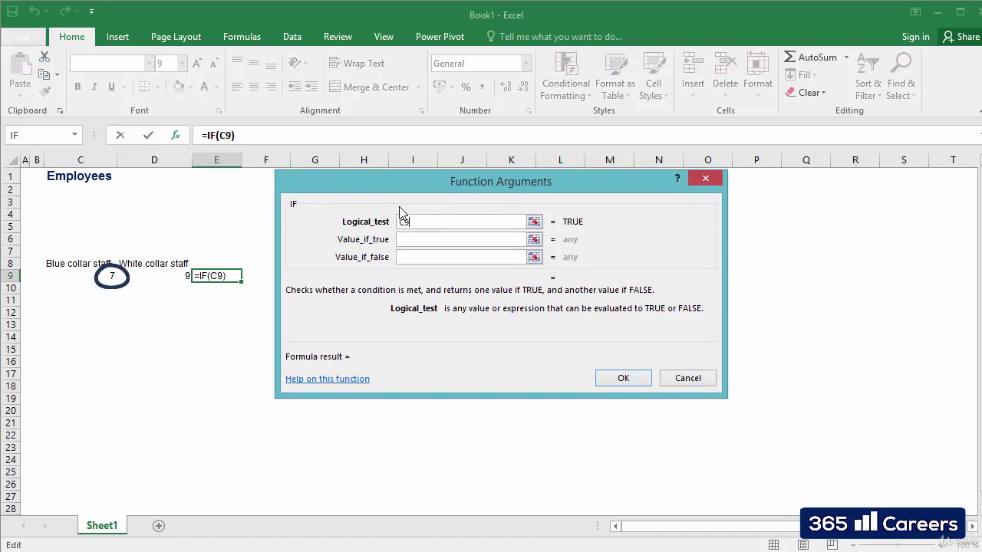
pyautogui.write('>D9')
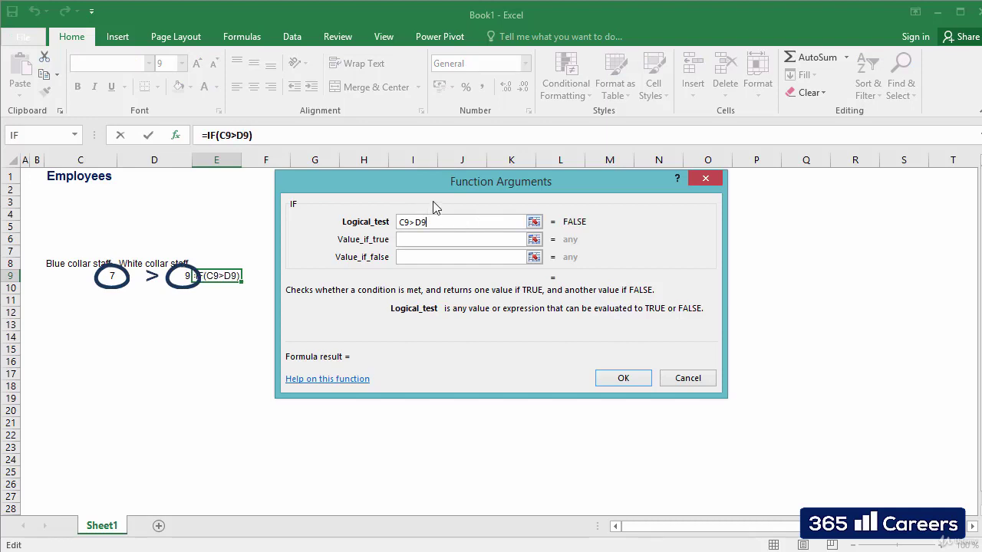
pyautogui.moveTo(417, 182); pyautogui.dragTo(420, 200)
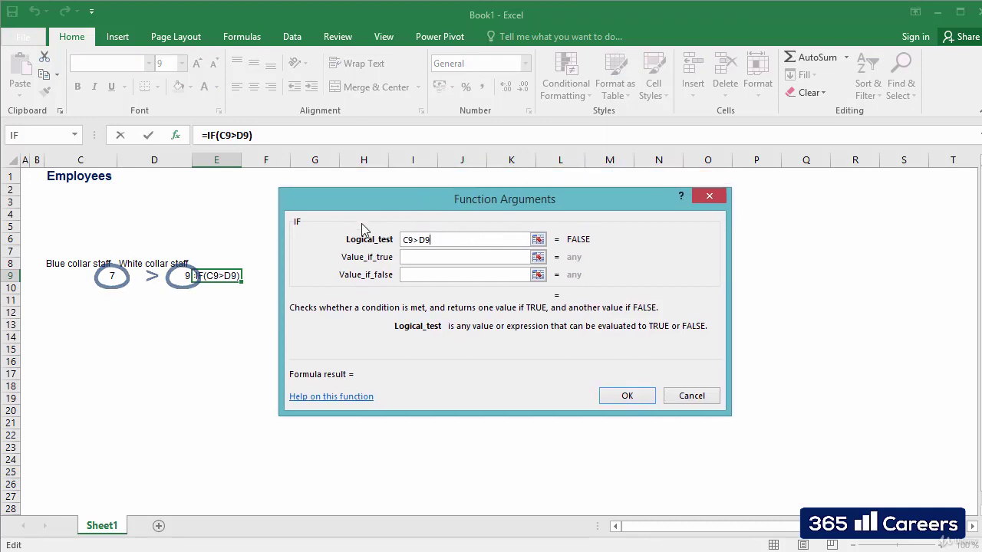
# Complete the IF formula in E9 with "Bigger" as the value if true and "Smaller" as the value if false
pyautogui.click(430, 258)
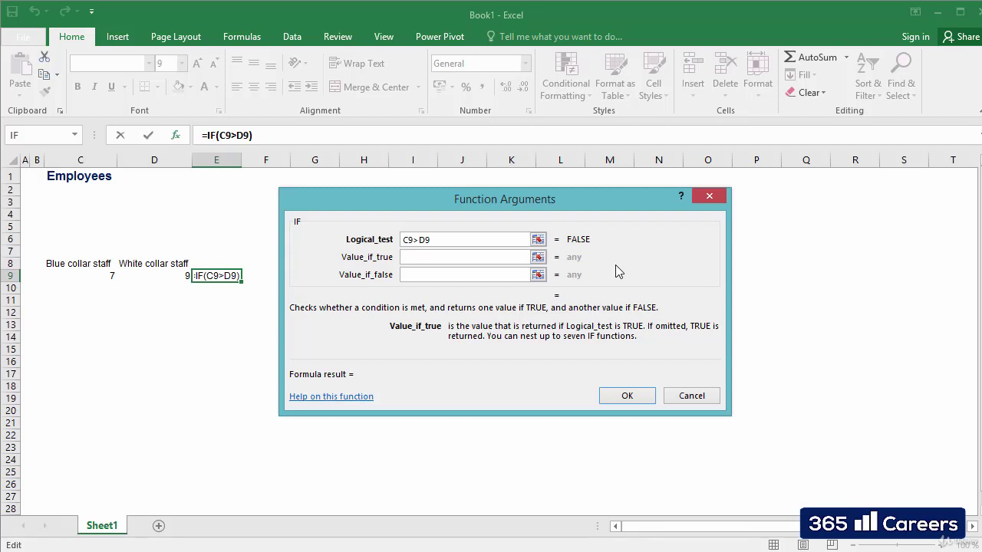
pyautogui.write('Bigger')
pyautogui.click(446, 274)
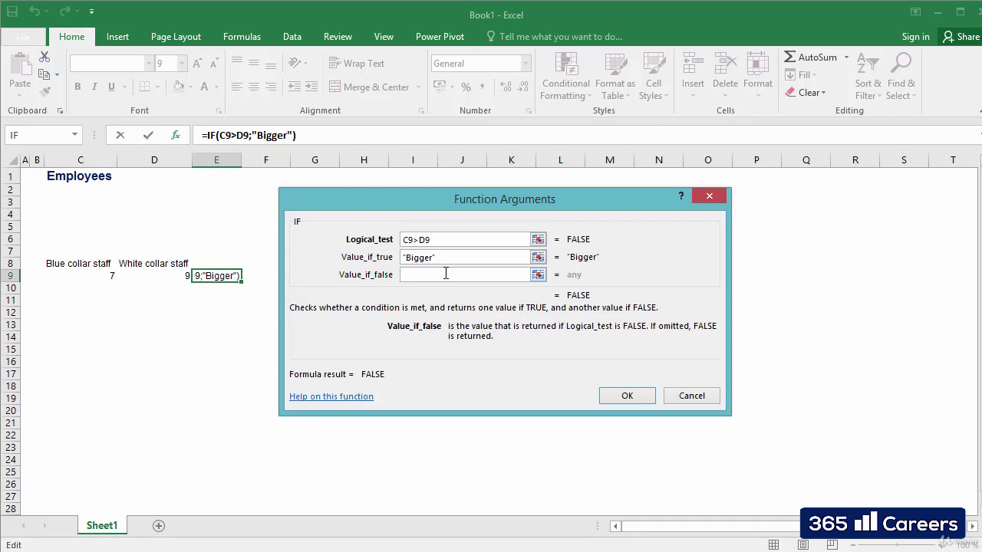
pyautogui.write('Smaller')
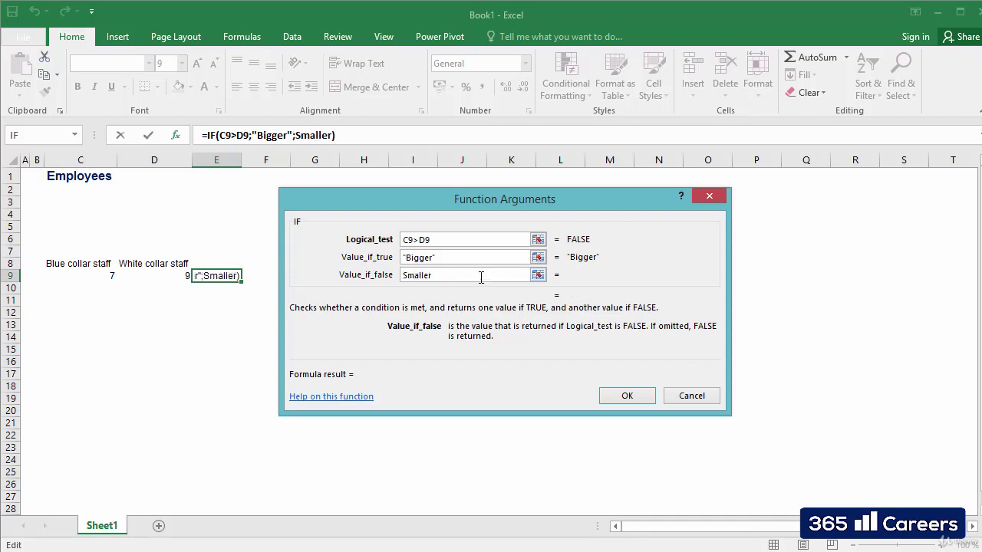
pyautogui.click(627, 397)
pyautogui.click(527, 360)
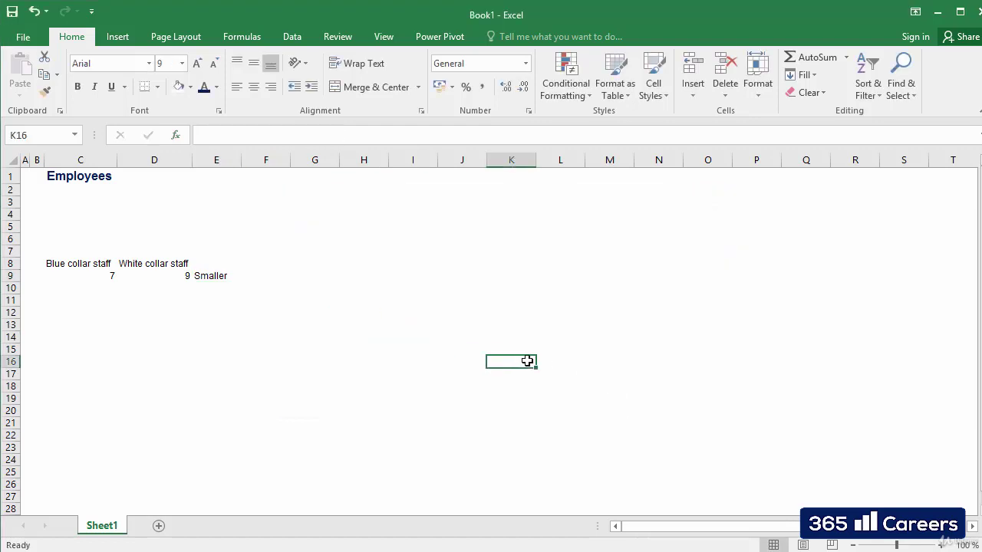
pyautogui.click(235, 280)
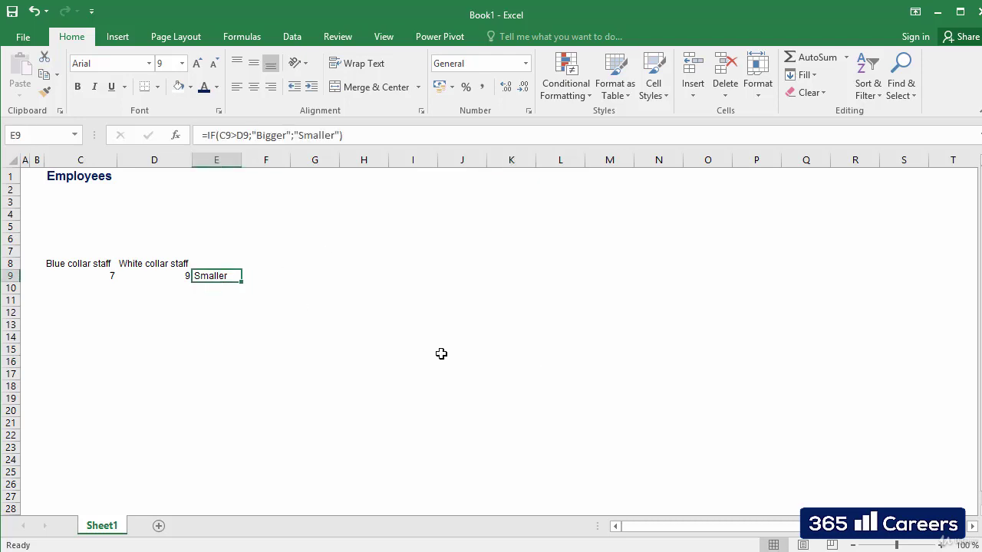